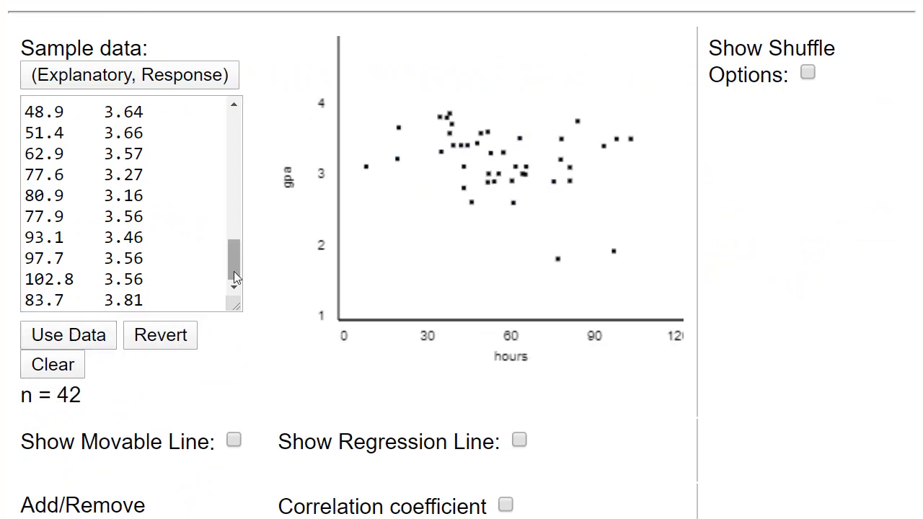
- Show the regression line on the hours and gpa scatterplot and display the correlation coefficient
{"action": "left_click_drag", "start_coordinate": [234, 271], "coordinate": [226, 107]}
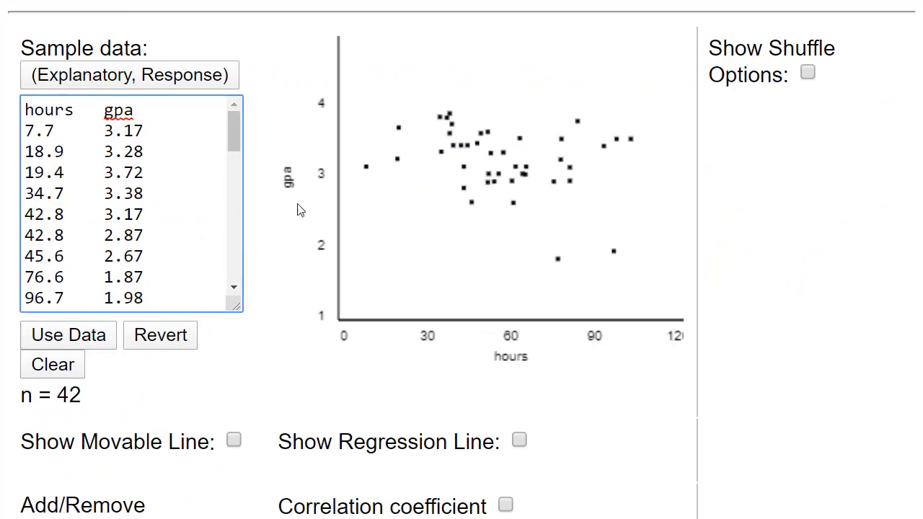
{"action": "left_click", "coordinate": [519, 441]}
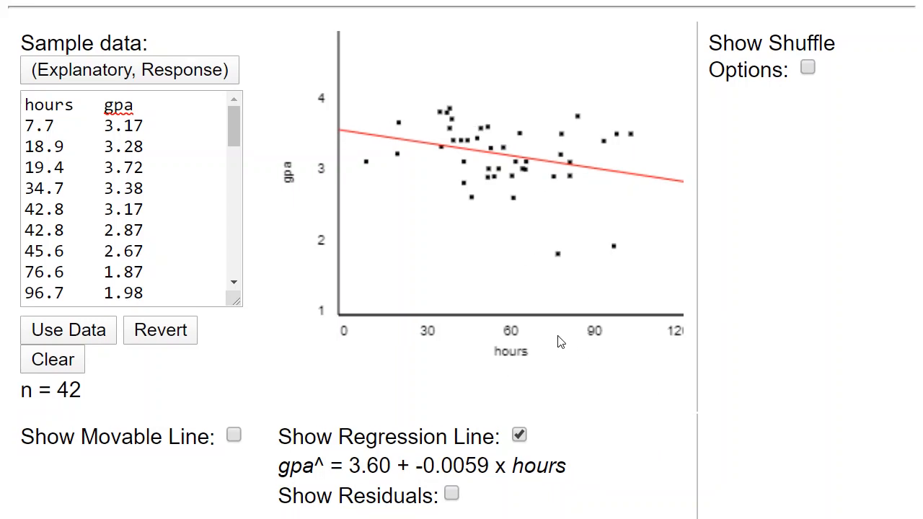
{"action": "scroll", "coordinate": [559, 342], "scroll_direction": "down", "scroll_amount": 4}
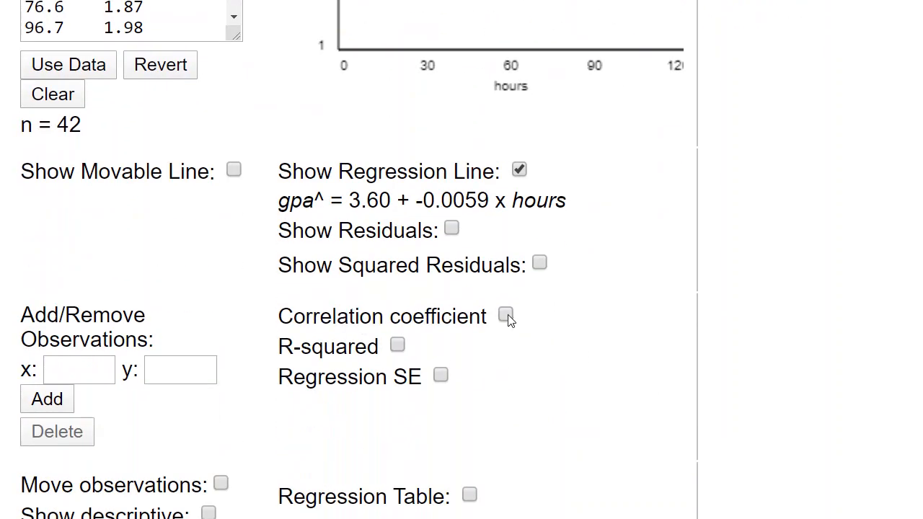
{"action": "left_click", "coordinate": [506, 316]}
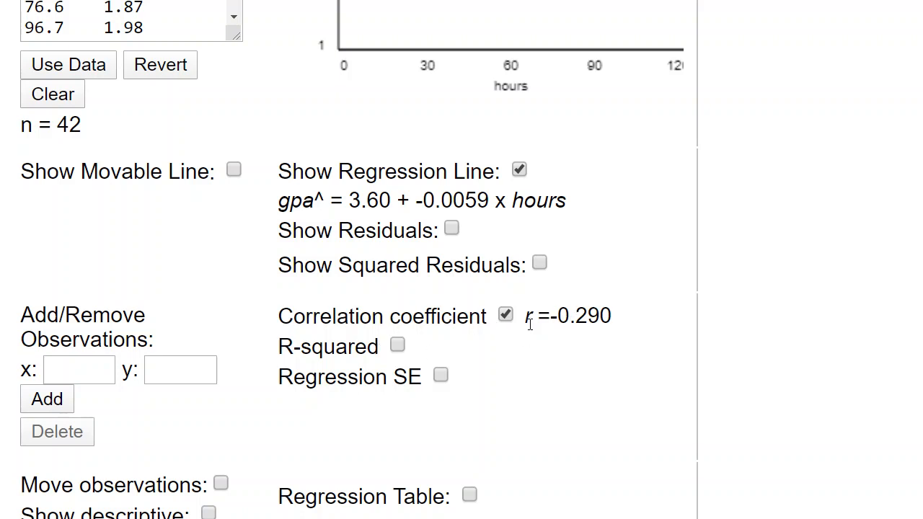
- Display the R-squared value for the regression of gpa on hours
{"action": "scroll", "coordinate": [556, 320], "scroll_direction": "up", "scroll_amount": 4}
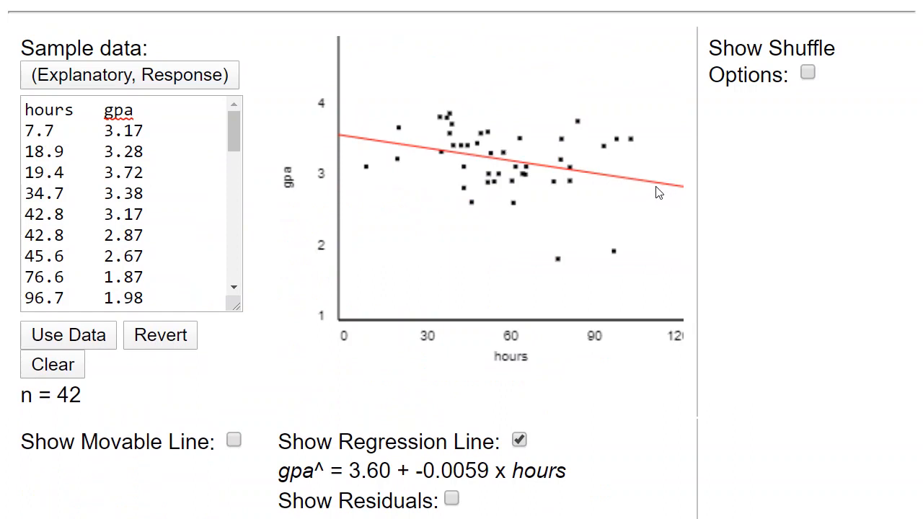
{"action": "scroll", "coordinate": [584, 281], "scroll_direction": "down", "scroll_amount": 1}
{"action": "scroll", "coordinate": [584, 282], "scroll_direction": "down", "scroll_amount": 4}
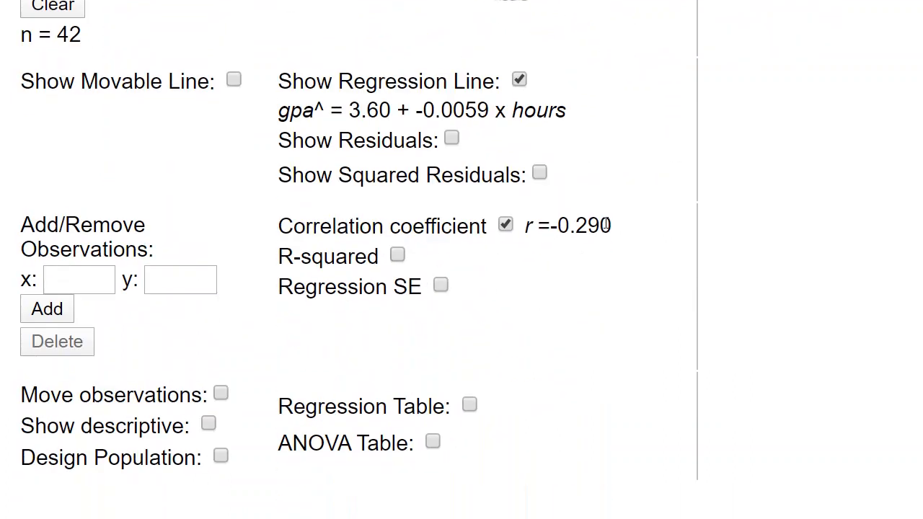
{"action": "left_click", "coordinate": [398, 255]}
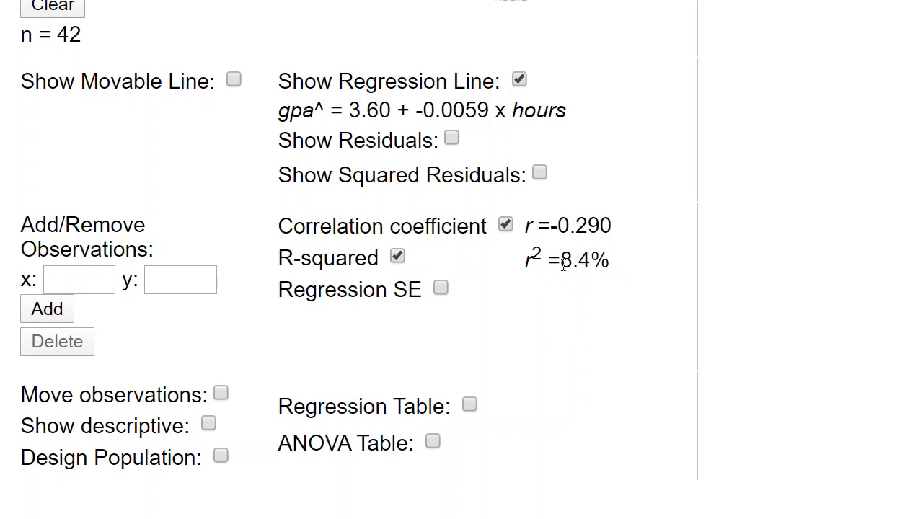
- Compare the scatterplot and its regression line with the correlation coefficient and R-squared
{"action": "scroll", "coordinate": [570, 277], "scroll_direction": "up", "scroll_amount": 5}
{"action": "scroll", "coordinate": [553, 270], "scroll_direction": "down", "scroll_amount": 1}
{"action": "scroll", "coordinate": [552, 267], "scroll_direction": "up", "scroll_amount": 1}
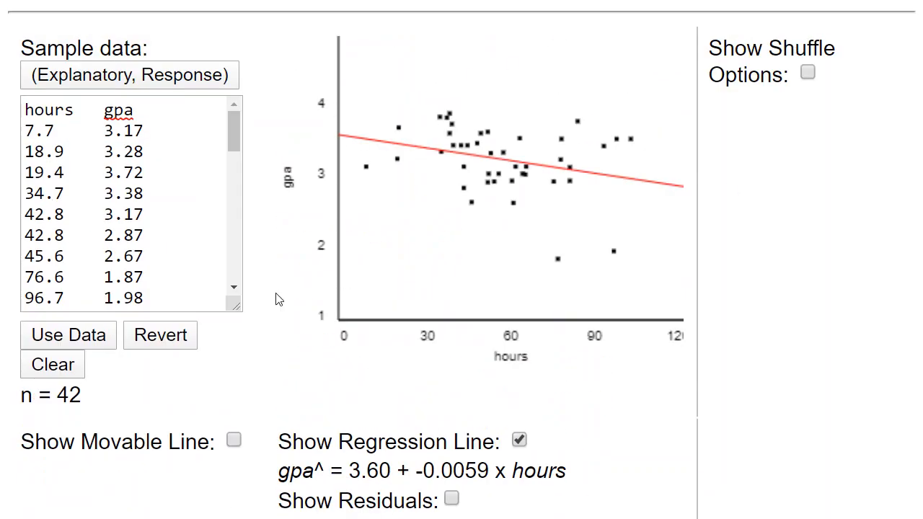
{"action": "scroll", "coordinate": [535, 260], "scroll_direction": "down", "scroll_amount": 5}
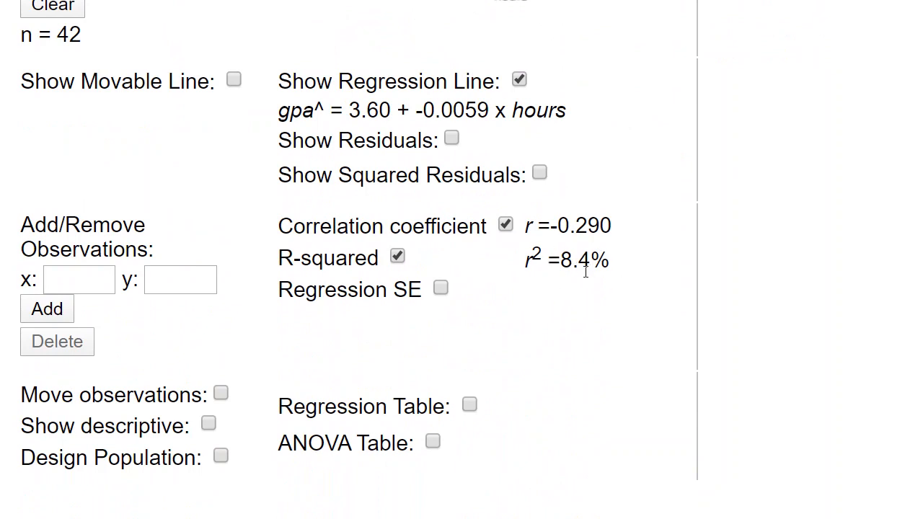
{"action": "scroll", "coordinate": [586, 270], "scroll_direction": "up", "scroll_amount": 5}
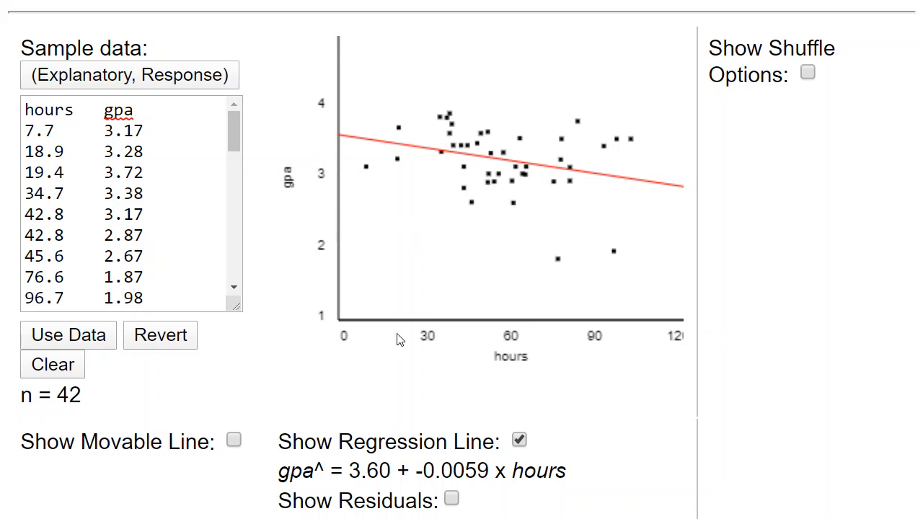
{"action": "scroll", "coordinate": [570, 412], "scroll_direction": "down", "scroll_amount": 5}
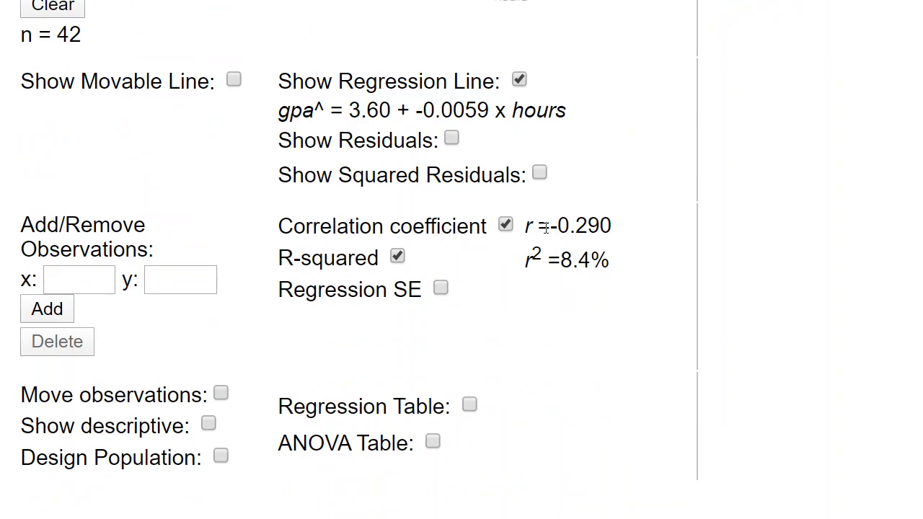
- Show the shuffle options and choose Slope as the statistic for the shuffled distribution
{"action": "scroll", "coordinate": [535, 288], "scroll_direction": "up", "scroll_amount": 5}
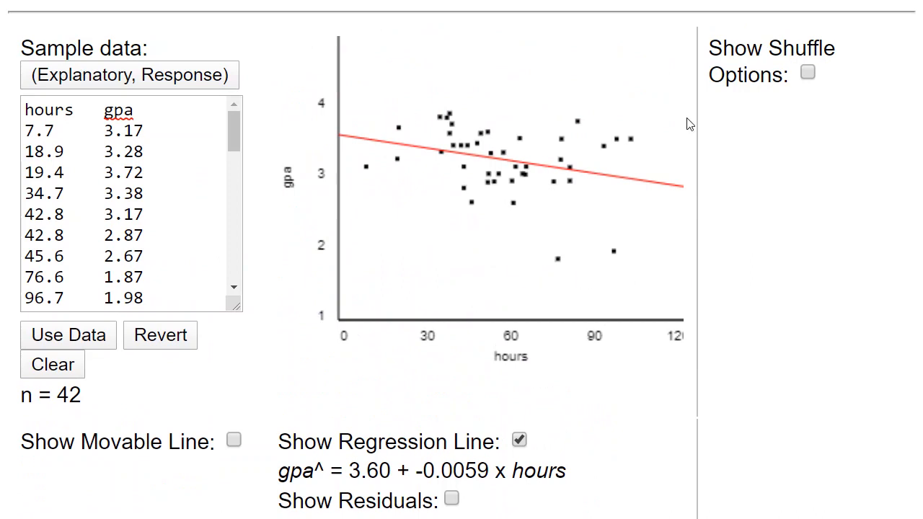
{"action": "left_click", "coordinate": [808, 72]}
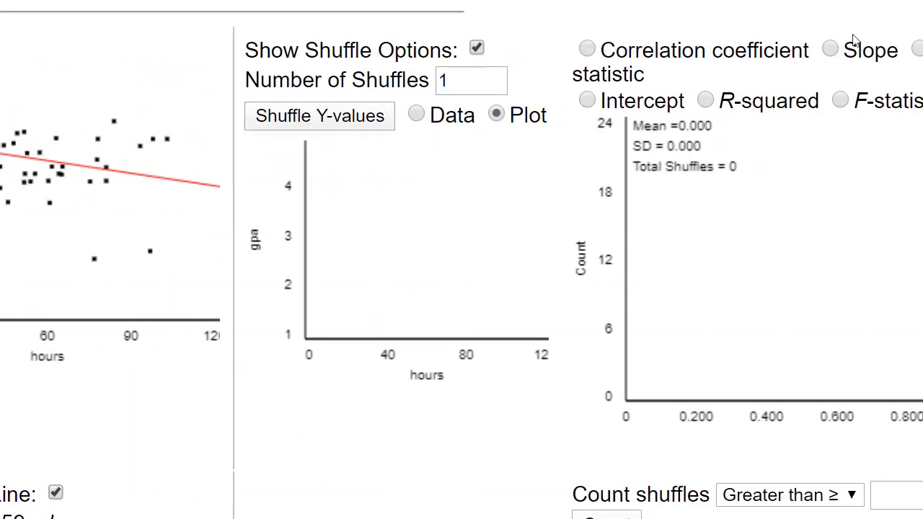
{"action": "left_click", "coordinate": [830, 49]}
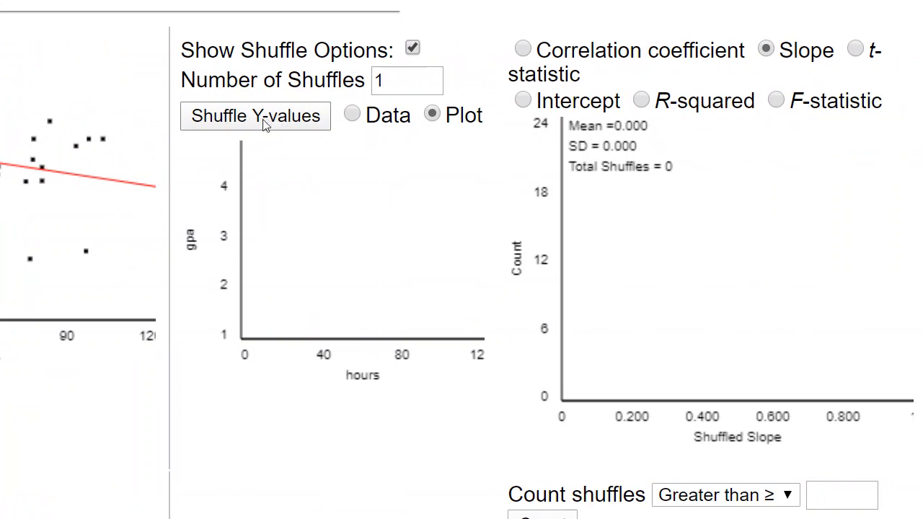
- Shuffle the Y-values one at a time, repeatedly, up to a total of 73 shuffles
{"action": "left_click", "coordinate": [288, 123]}
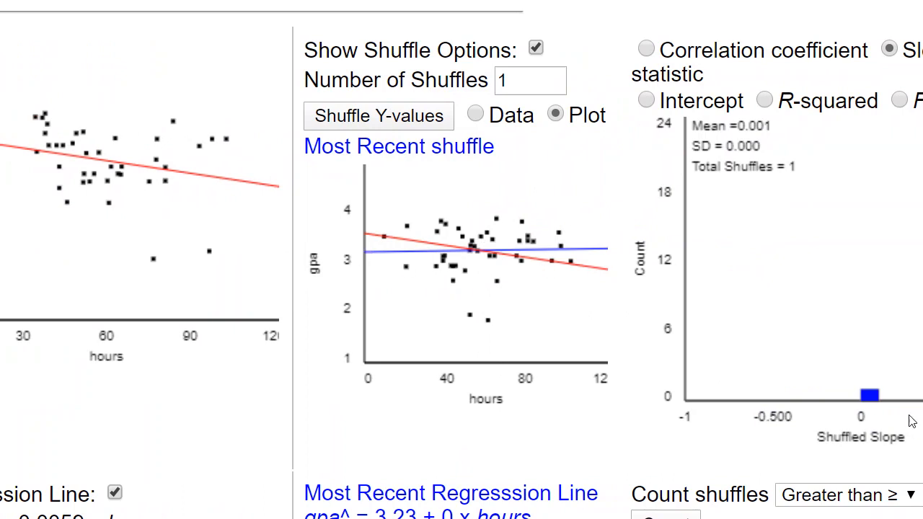
{"action": "scroll", "coordinate": [470, 404], "scroll_direction": "down", "scroll_amount": 2}
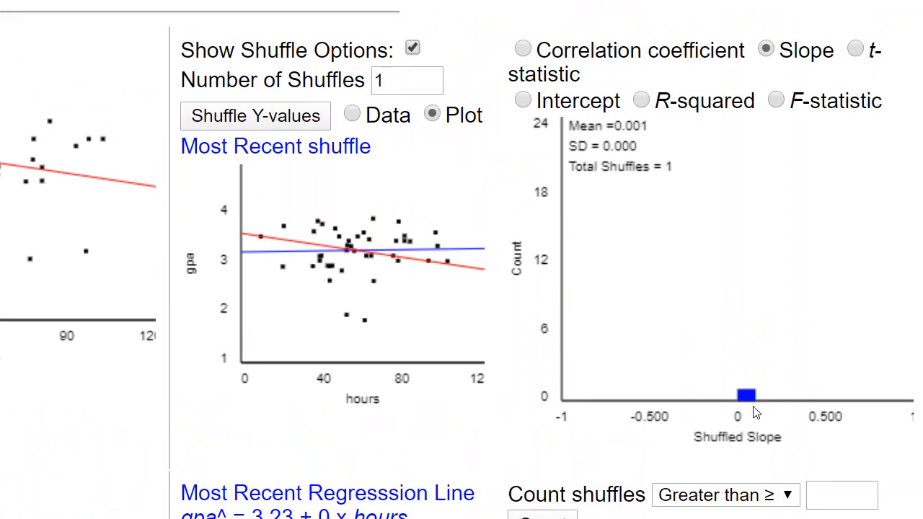
{"action": "left_click", "coordinate": [273, 119]}
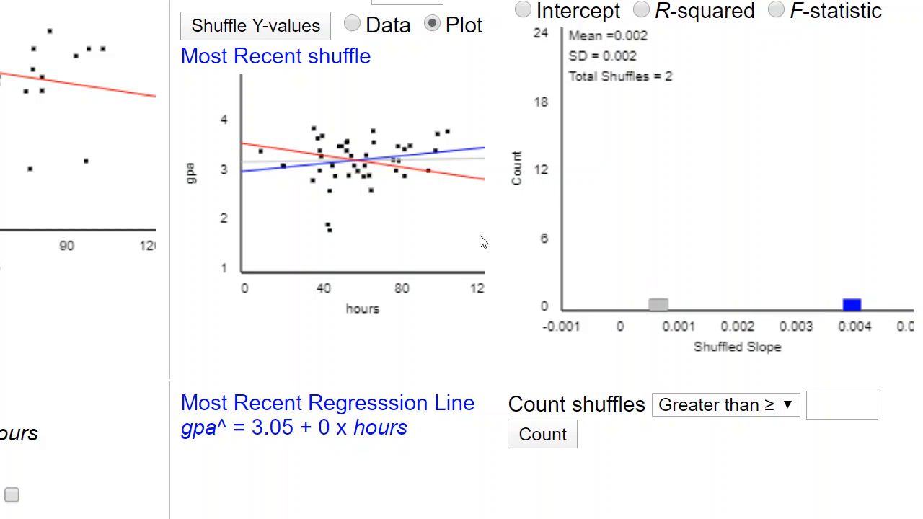
{"action": "left_click", "coordinate": [271, 99]}
{"action": "left_click", "coordinate": [271, 98]}
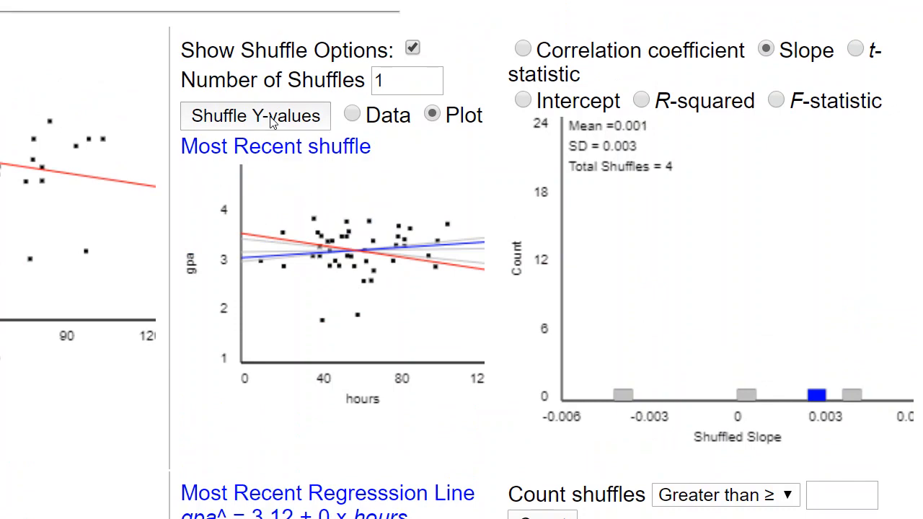
{"action": "left_click", "coordinate": [271, 98]}
{"action": "left_click", "coordinate": [271, 98]}
{"action": "left_click", "coordinate": [271, 99]}
{"action": "triple_click", "coordinate": [271, 121]}
{"action": "triple_click", "coordinate": [271, 120]}
{"action": "triple_click", "coordinate": [271, 121]}
{"action": "triple_click", "coordinate": [271, 120]}
{"action": "triple_click", "coordinate": [271, 121]}
{"action": "triple_click", "coordinate": [271, 120]}
{"action": "triple_click", "coordinate": [271, 120]}
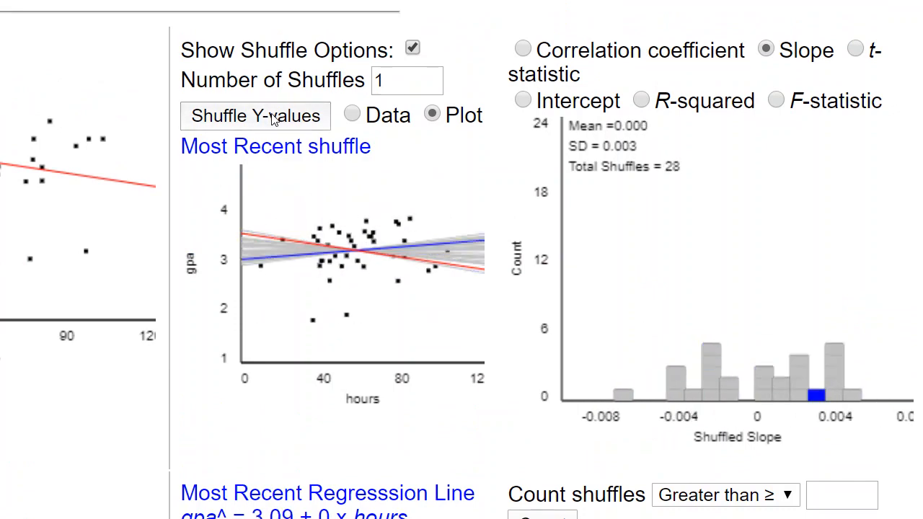
{"action": "triple_click", "coordinate": [273, 121]}
{"action": "triple_click", "coordinate": [273, 120]}
{"action": "triple_click", "coordinate": [273, 120]}
{"action": "triple_click", "coordinate": [273, 120]}
{"action": "double_click", "coordinate": [273, 120]}
{"action": "triple_click", "coordinate": [274, 120]}
{"action": "triple_click", "coordinate": [273, 119]}
{"action": "triple_click", "coordinate": [273, 120]}
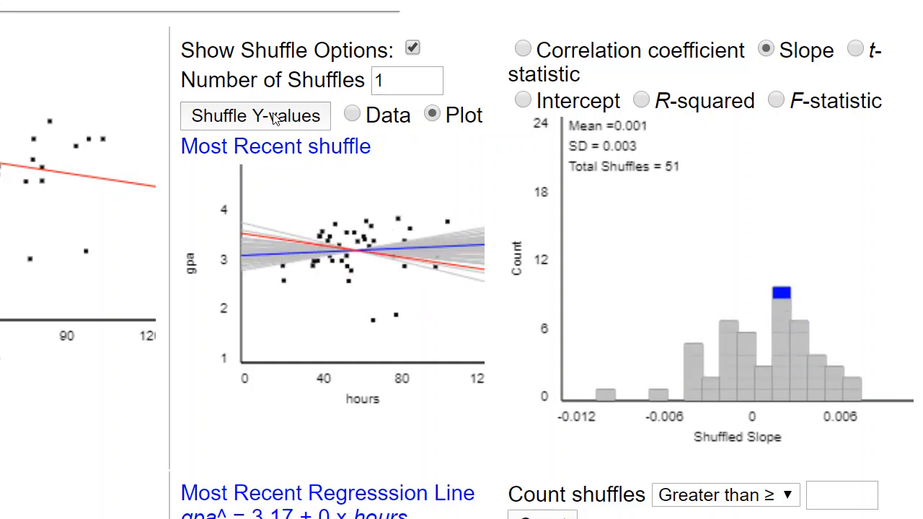
{"action": "triple_click", "coordinate": [274, 120]}
{"action": "double_click", "coordinate": [274, 120]}
{"action": "triple_click", "coordinate": [274, 120]}
{"action": "triple_click", "coordinate": [274, 120]}
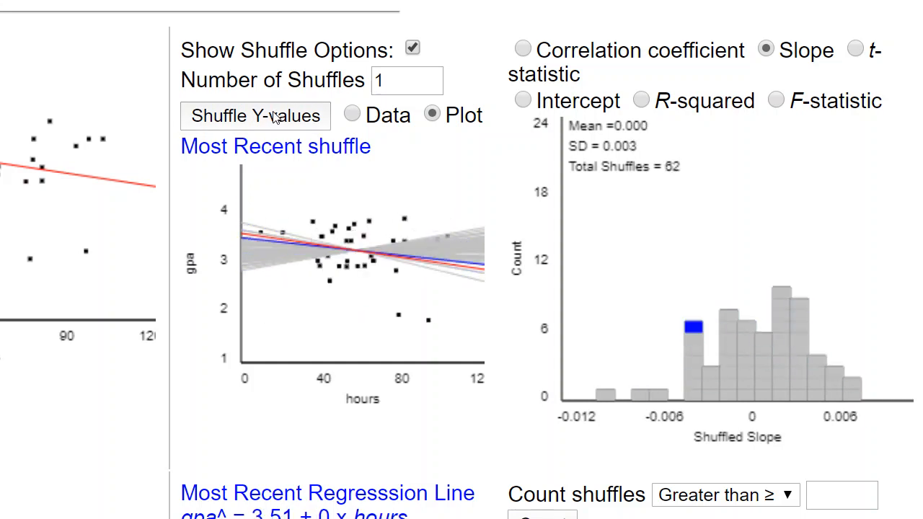
{"action": "triple_click", "coordinate": [276, 119]}
{"action": "double_click", "coordinate": [276, 119]}
{"action": "triple_click", "coordinate": [276, 119]}
{"action": "triple_click", "coordinate": [276, 119]}
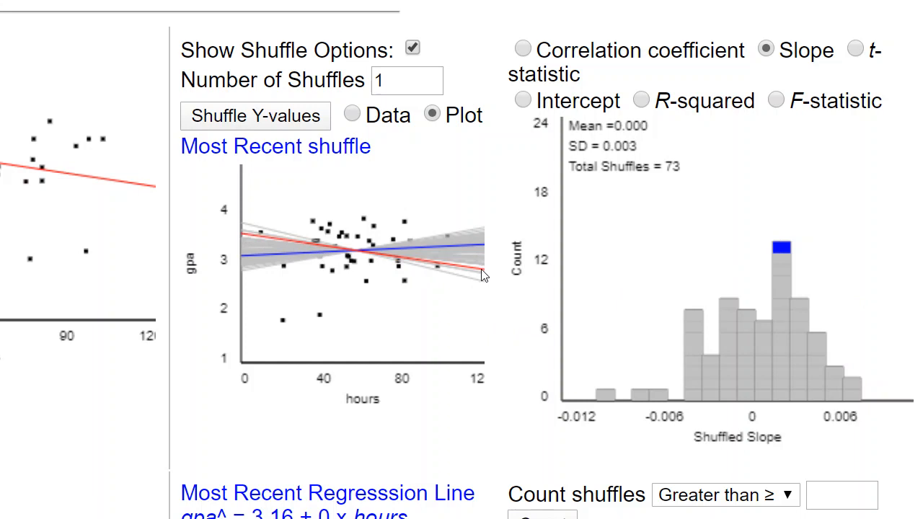
- Set the number of shuffles to 100 and run five batches of shuffled Y-values
{"action": "left_click", "coordinate": [401, 77]}
{"action": "type", "text": "00"}
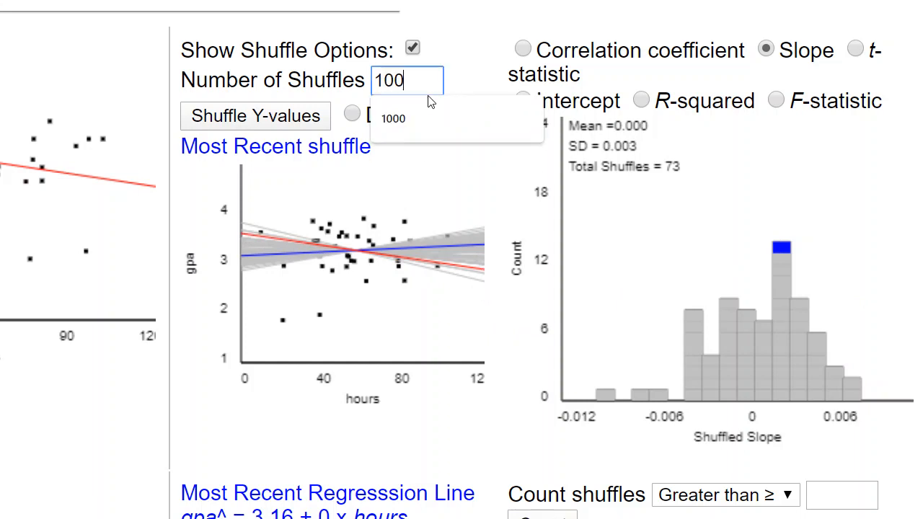
{"action": "left_click", "coordinate": [311, 121]}
{"action": "left_click", "coordinate": [311, 118]}
{"action": "left_click", "coordinate": [312, 117]}
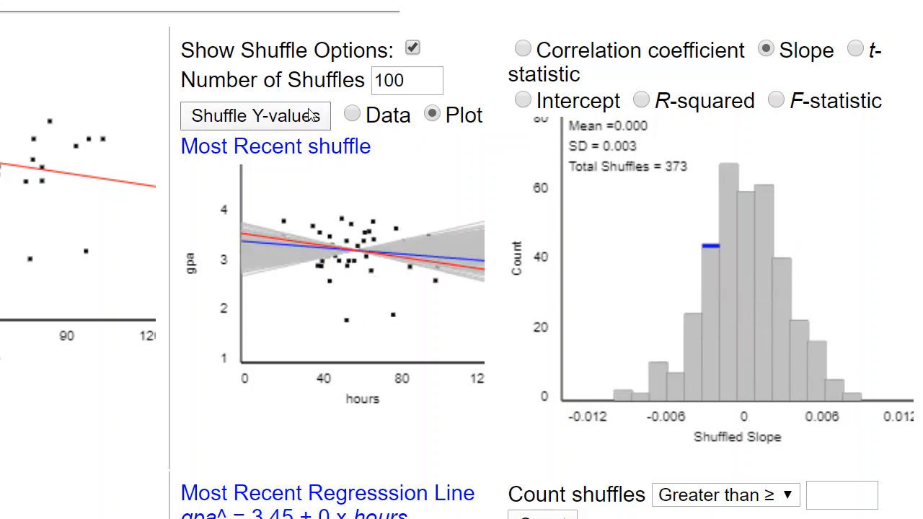
{"action": "left_click", "coordinate": [311, 114]}
{"action": "left_click", "coordinate": [310, 112]}
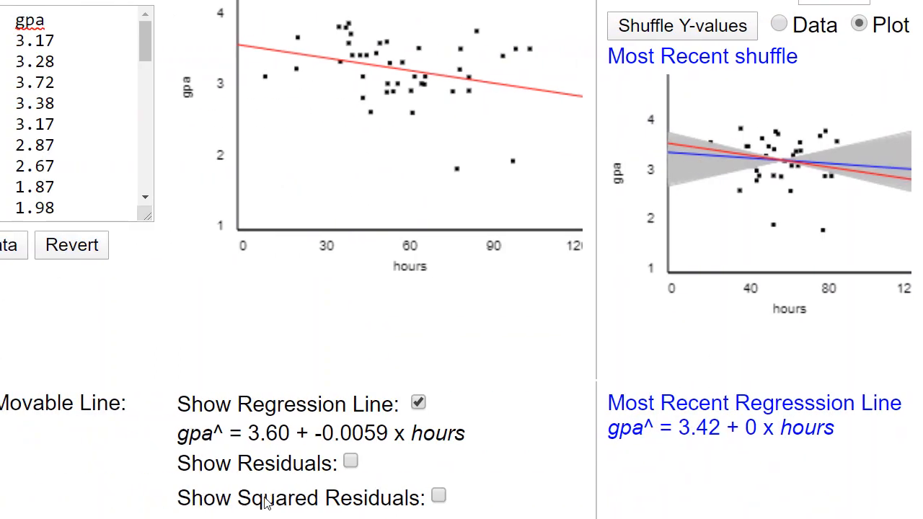
- Count the shuffled slopes Beyond the observed regression slope of -0.0059, copying that value from the regression equation
{"action": "left_click_drag", "start_coordinate": [390, 432], "coordinate": [312, 432]}
{"action": "key", "text": "ctrl+c"}
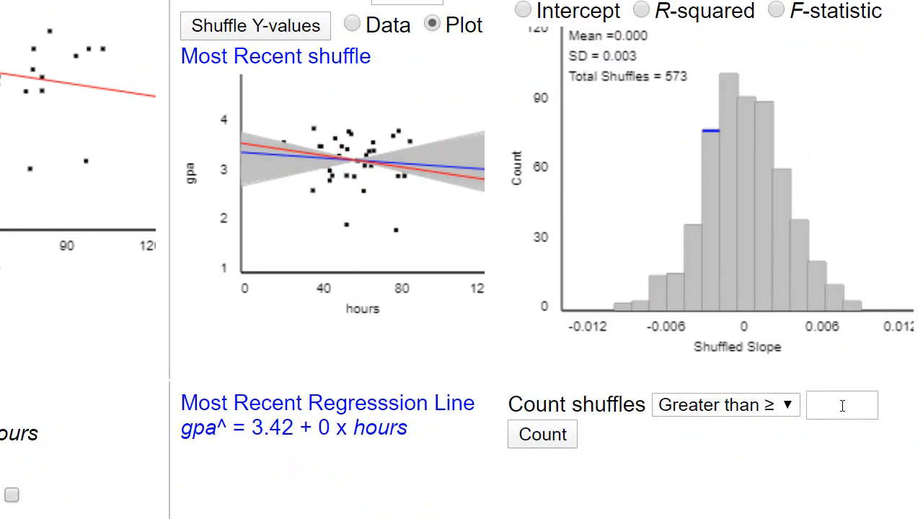
{"action": "left_click", "coordinate": [779, 405]}
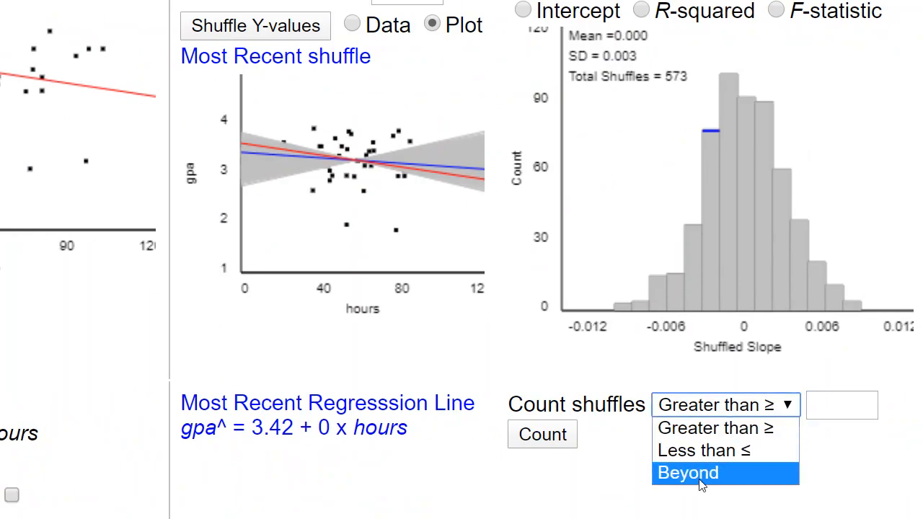
{"action": "left_click", "coordinate": [700, 474]}
{"action": "left_click", "coordinate": [818, 407]}
{"action": "key", "text": "ctrl+v"}
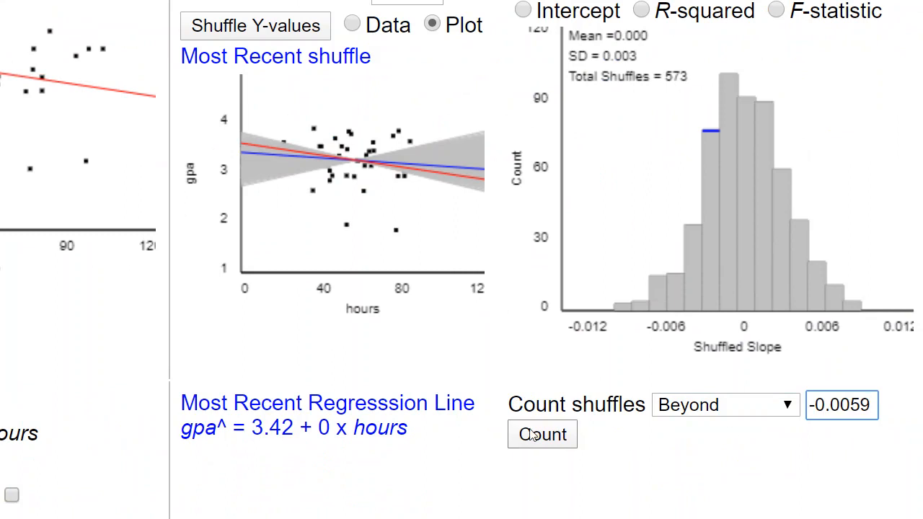
{"action": "left_click", "coordinate": [573, 439]}
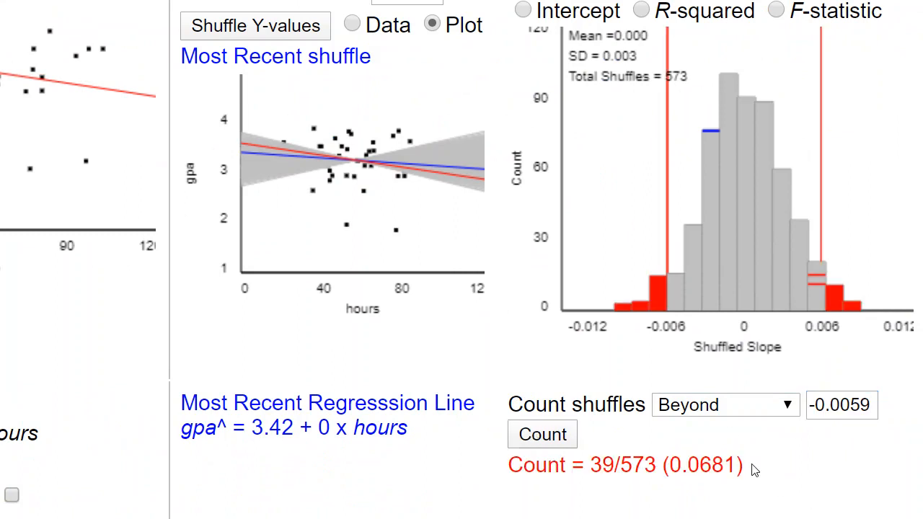
- Examine the counted proportion, the tails of the shuffled slope distribution and the slope in the regression equation
{"action": "scroll", "coordinate": [752, 470], "scroll_direction": "down", "scroll_amount": 1}
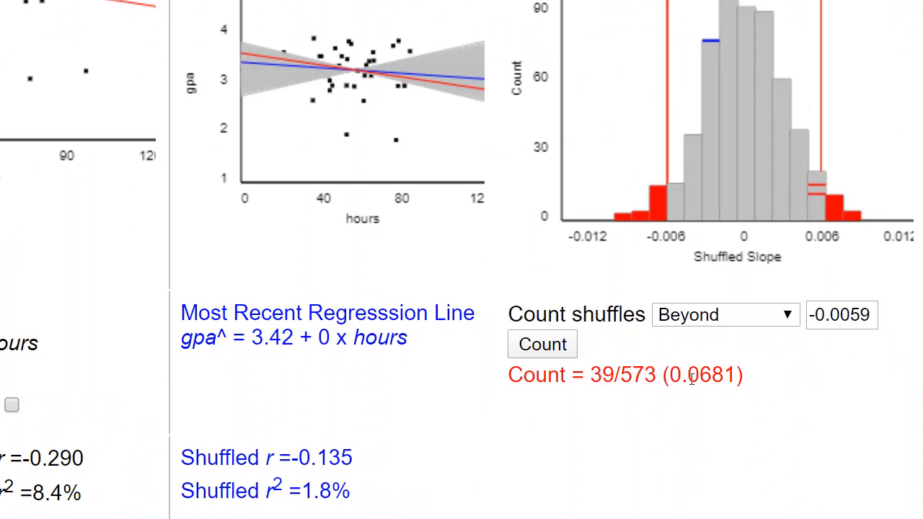
{"action": "scroll", "coordinate": [848, 439], "scroll_direction": "up", "scroll_amount": 2}
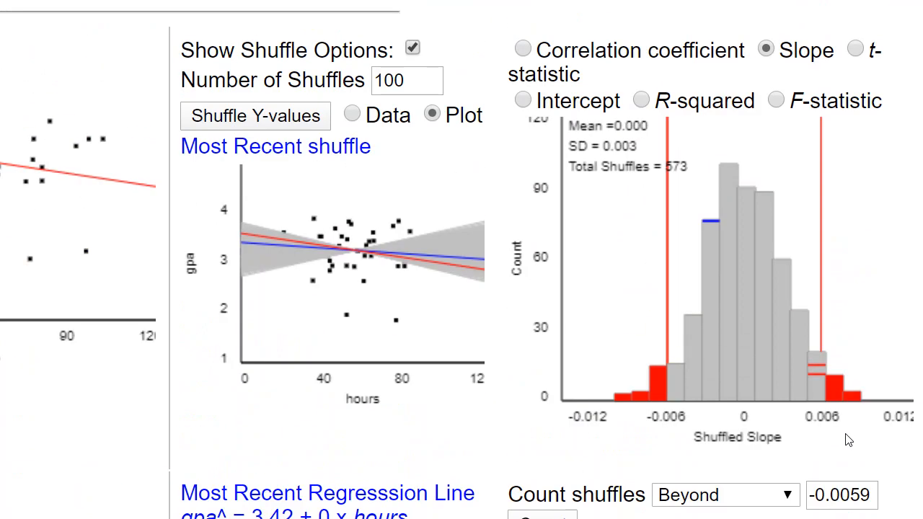
{"action": "scroll", "coordinate": [873, 440], "scroll_direction": "down", "scroll_amount": 1}
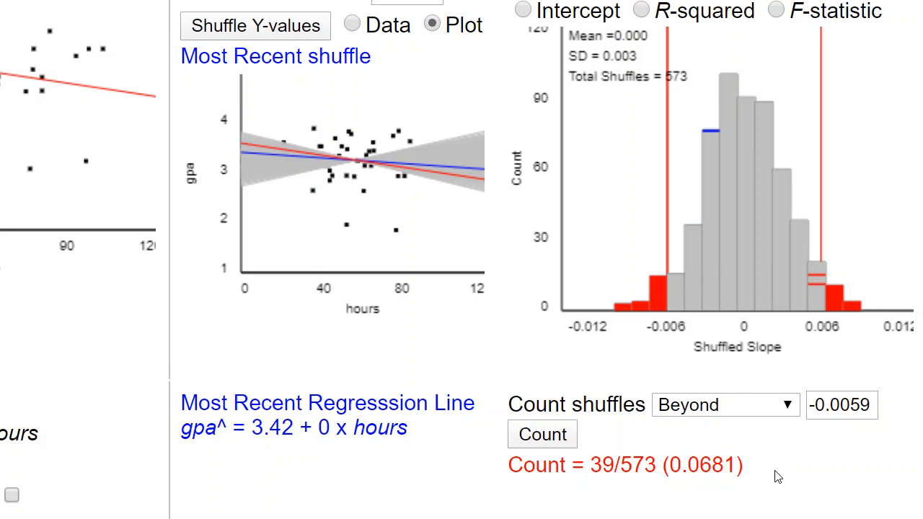
{"action": "scroll", "coordinate": [789, 462], "scroll_direction": "up", "scroll_amount": 1}
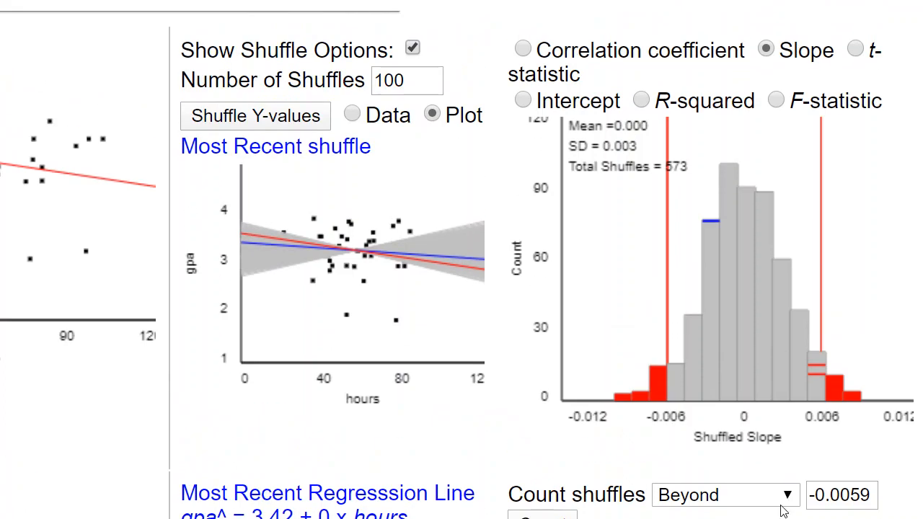
{"action": "scroll", "coordinate": [849, 469], "scroll_direction": "down", "scroll_amount": 1}
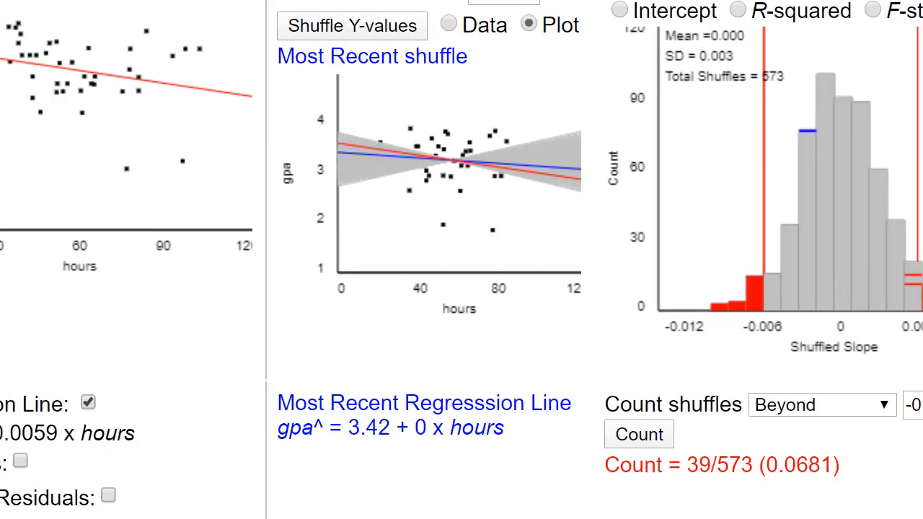
{"action": "left_click_drag", "start_coordinate": [329, 433], "coordinate": [401, 440]}
{"action": "left_click", "coordinate": [470, 480]}
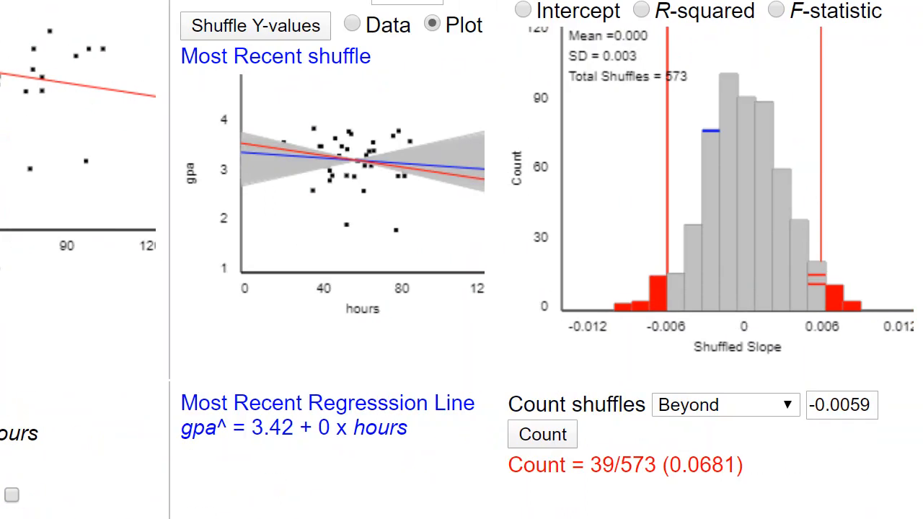